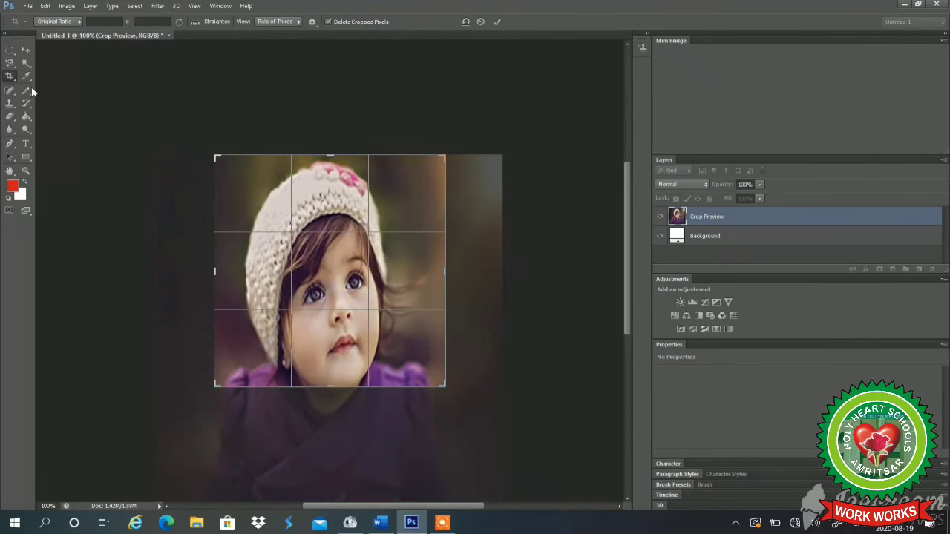
# Step: Close the current document without applying the pending crop and without saving its changes
pyautogui.click(28, 11)
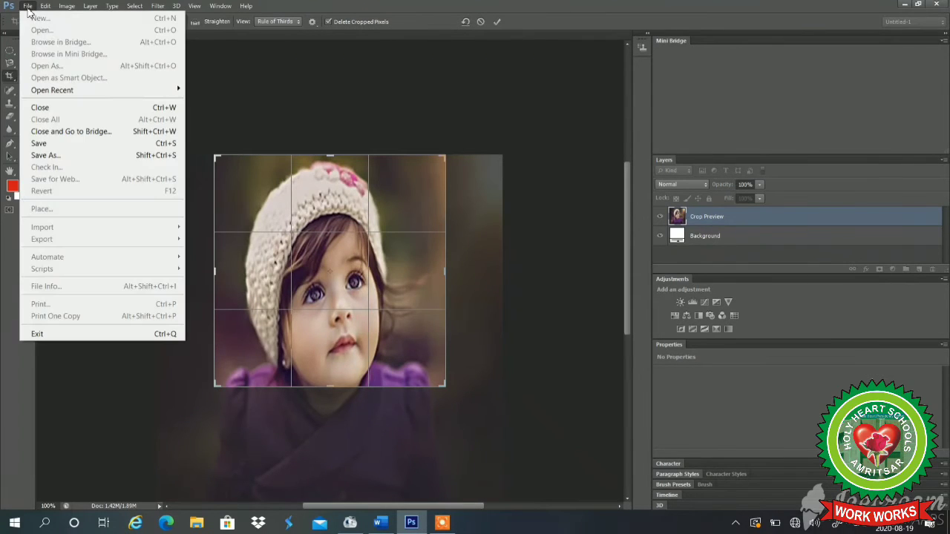
pyautogui.click(79, 109)
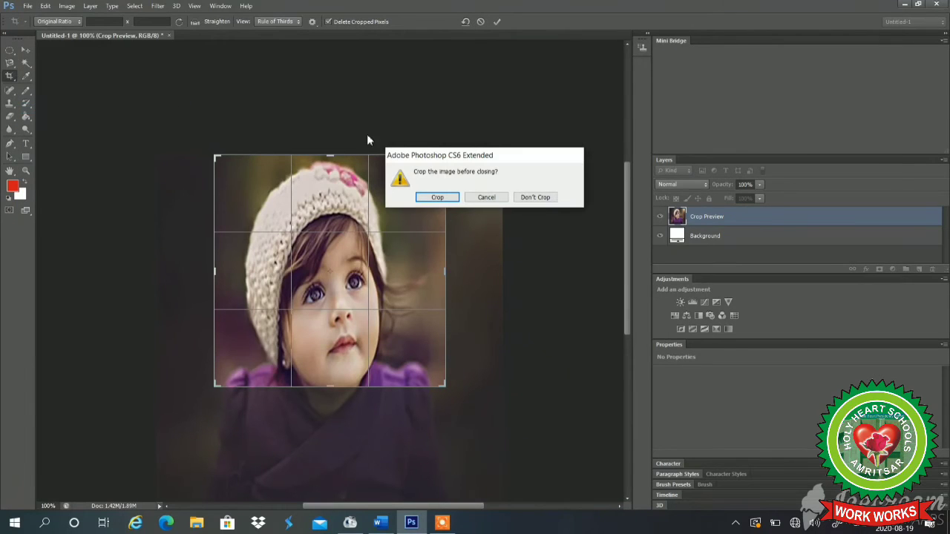
pyautogui.click(534, 199)
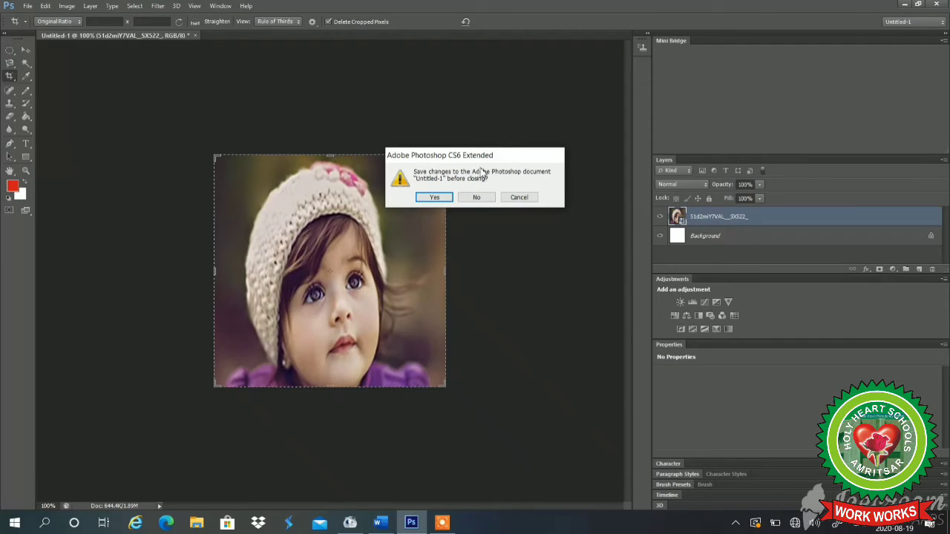
pyautogui.click(478, 198)
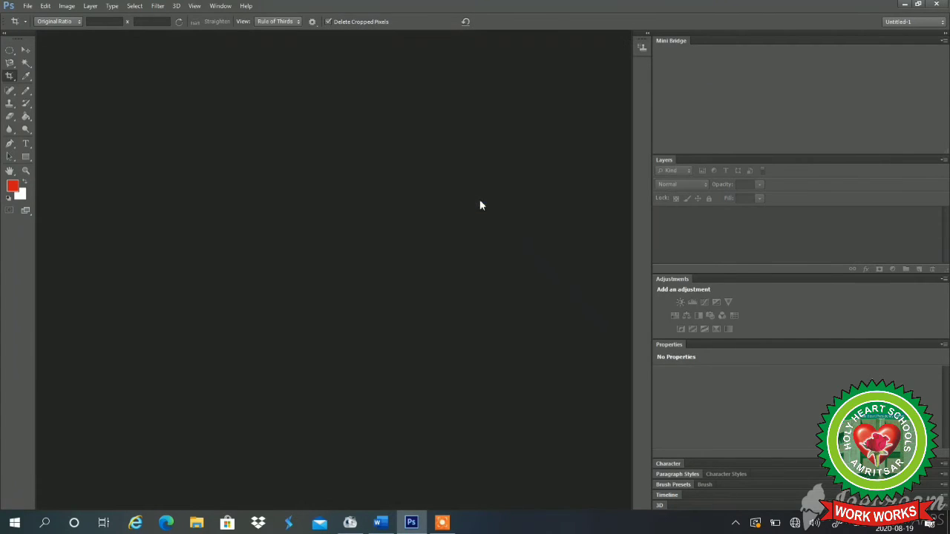
# Step: Create a new 700 x 700 pixel document at 72 pixels/inch in RGB Color with a white background
pyautogui.click(27, 6)
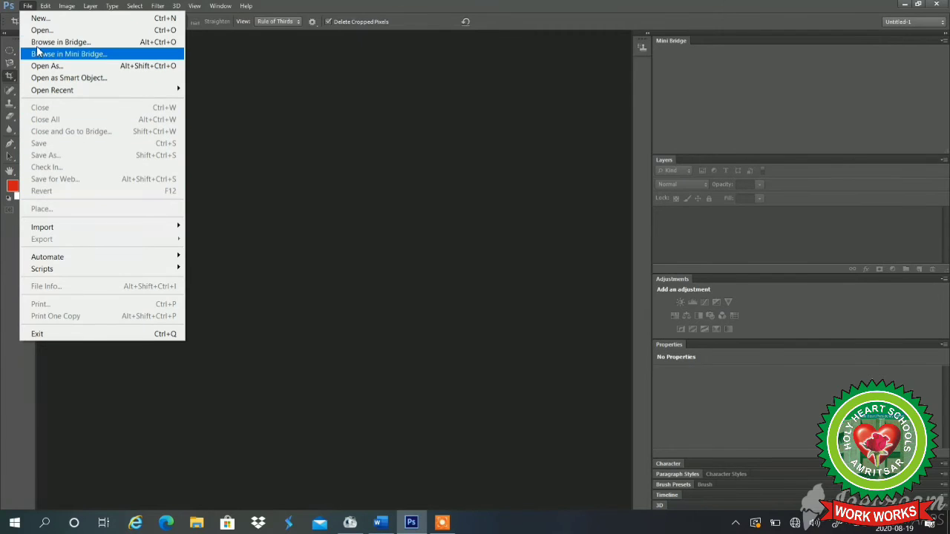
pyautogui.click(41, 19)
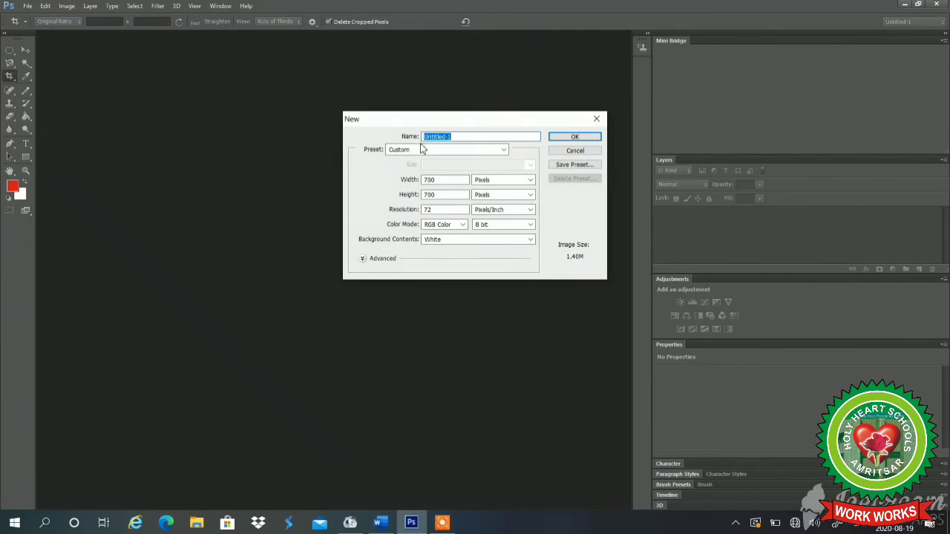
pyautogui.click(577, 139)
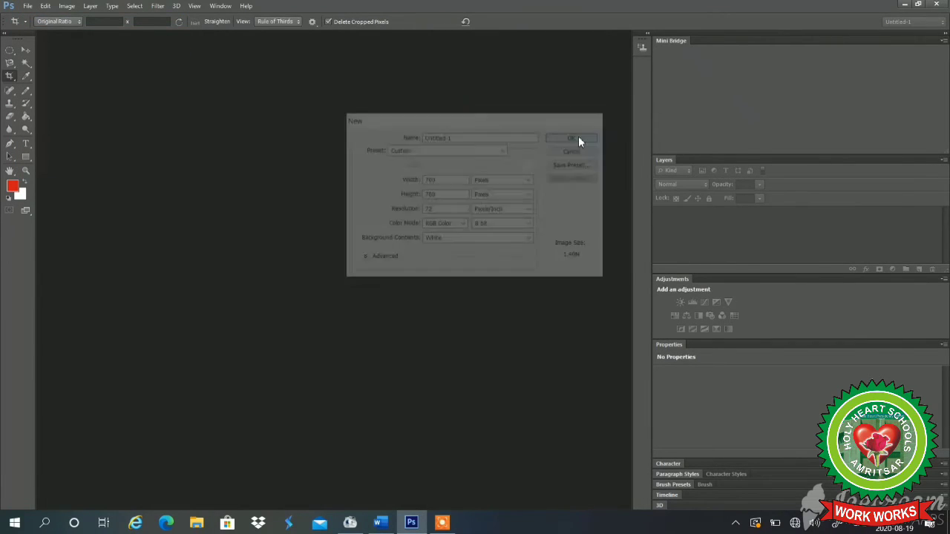
# Step: Place the image 51d2miY7VAL__SX522_.jpg from the Desktop into the blank document
pyautogui.click(27, 6)
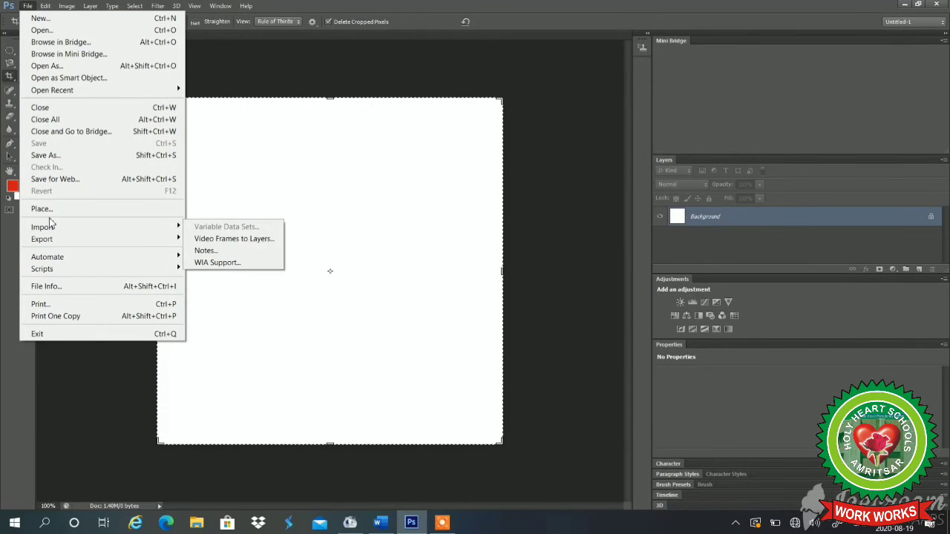
pyautogui.click(56, 211)
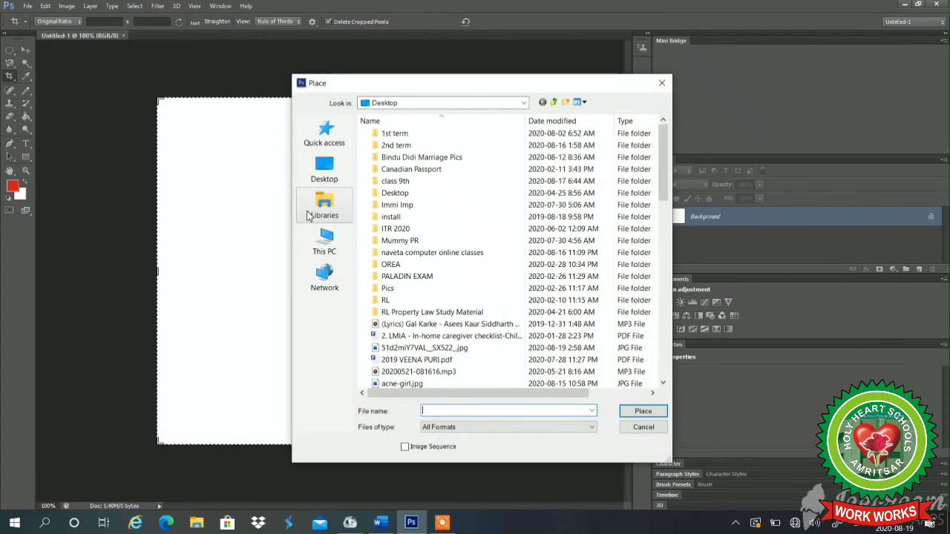
pyautogui.click(324, 180)
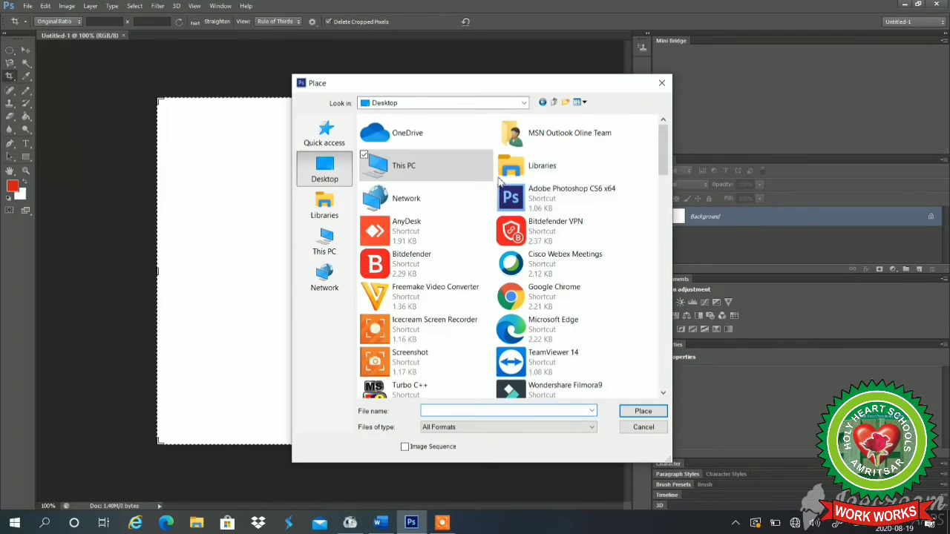
pyautogui.moveTo(665, 159); pyautogui.dragTo(667, 255)
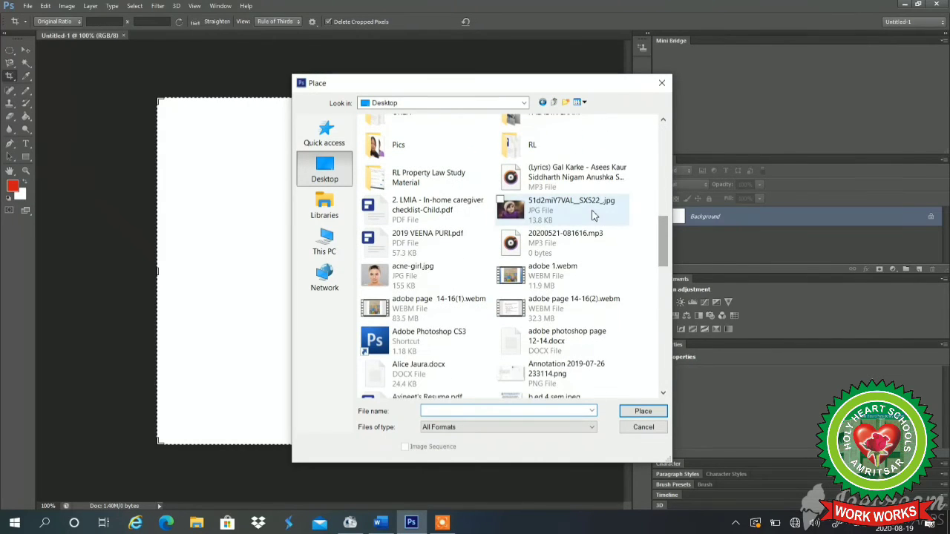
pyautogui.click(592, 213)
pyautogui.click(639, 411)
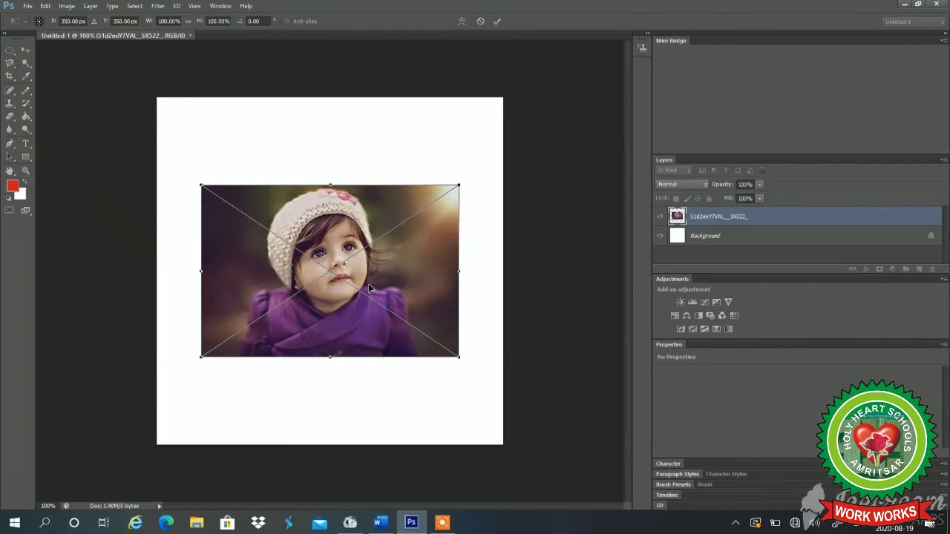
# Step: Stretch the placed photo to all four canvas edges so it fills the whole document, and commit the transformation
pyautogui.moveTo(331, 183); pyautogui.dragTo(331, 97)
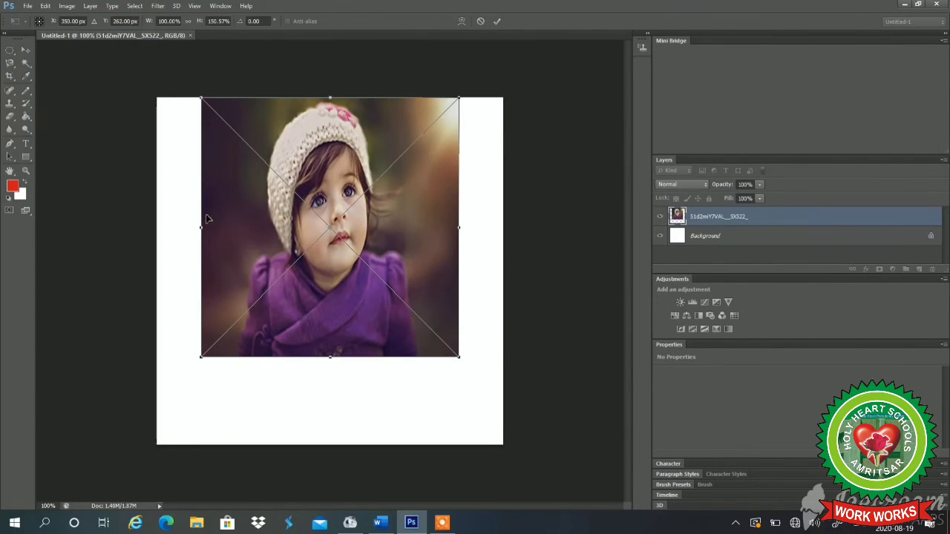
pyautogui.moveTo(201, 229); pyautogui.dragTo(157, 228)
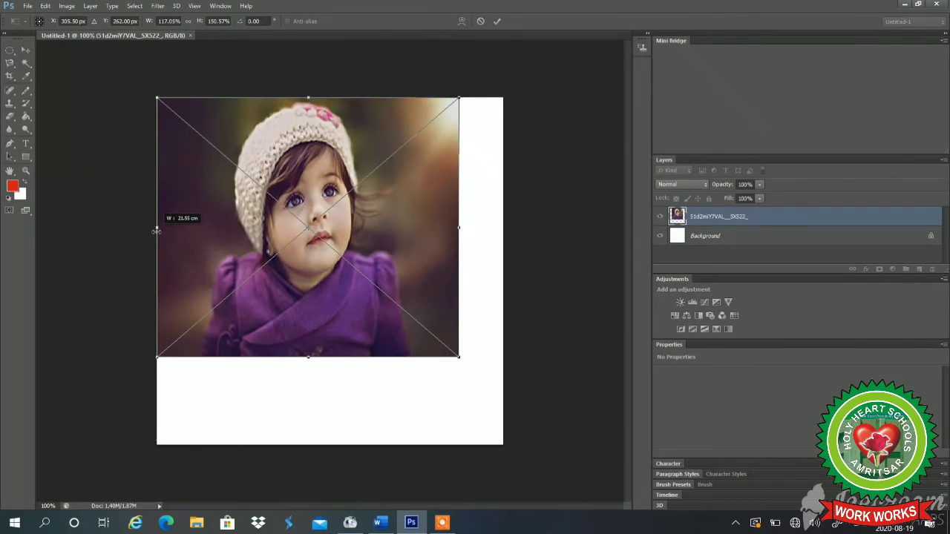
pyautogui.moveTo(459, 228); pyautogui.dragTo(503, 229)
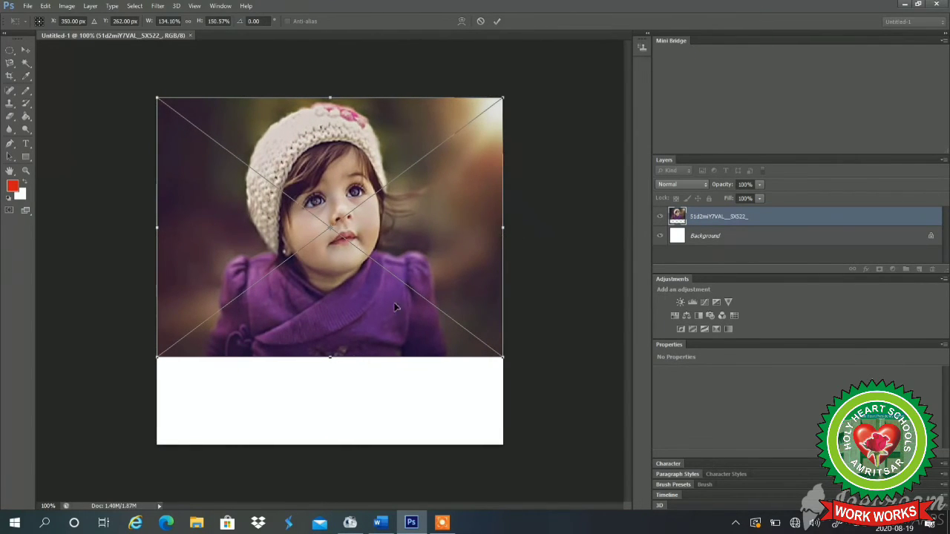
pyautogui.moveTo(331, 360); pyautogui.dragTo(334, 450)
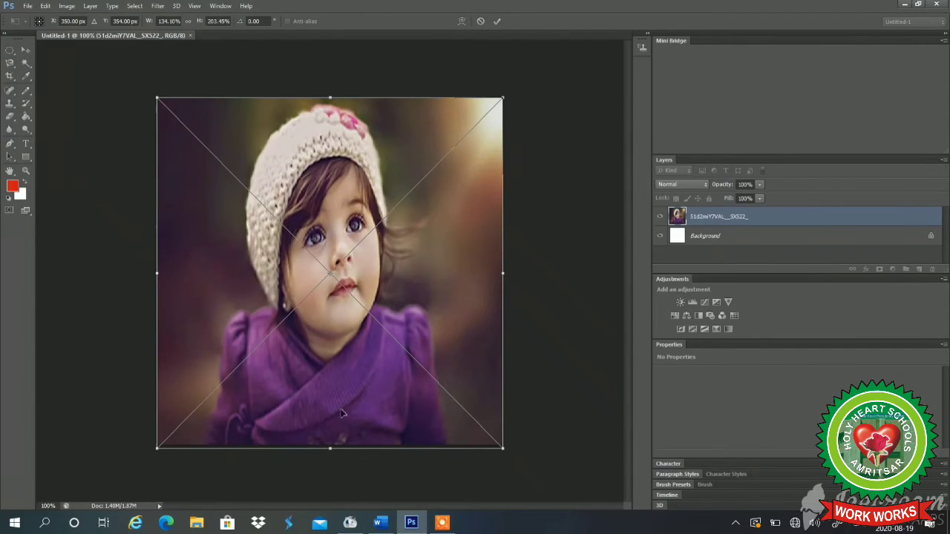
pyautogui.press('Return')
# Step: Divide the photo into four slices with the Slice Tool: a large upper-left one, a narrow upper-right one, and two covering the lower areas
pyautogui.press('c')
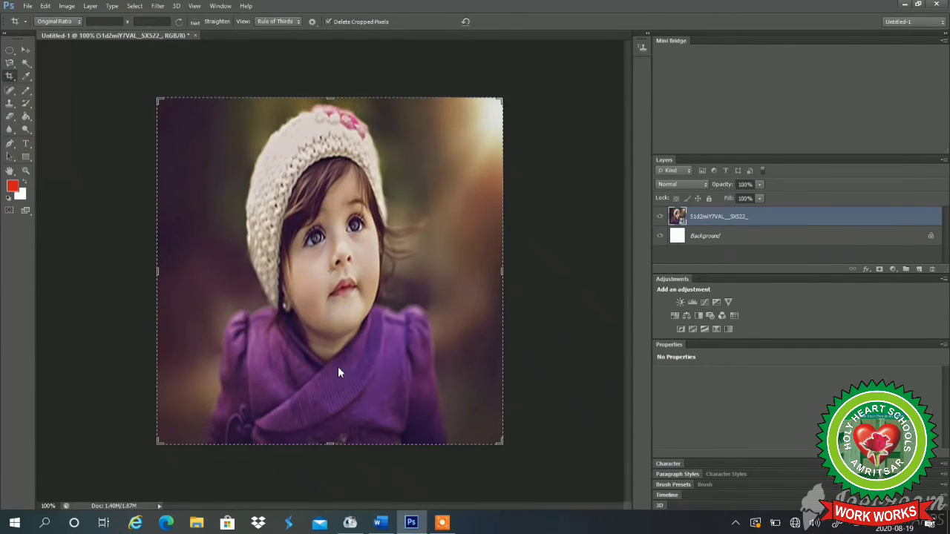
pyautogui.rightClick(12, 76)
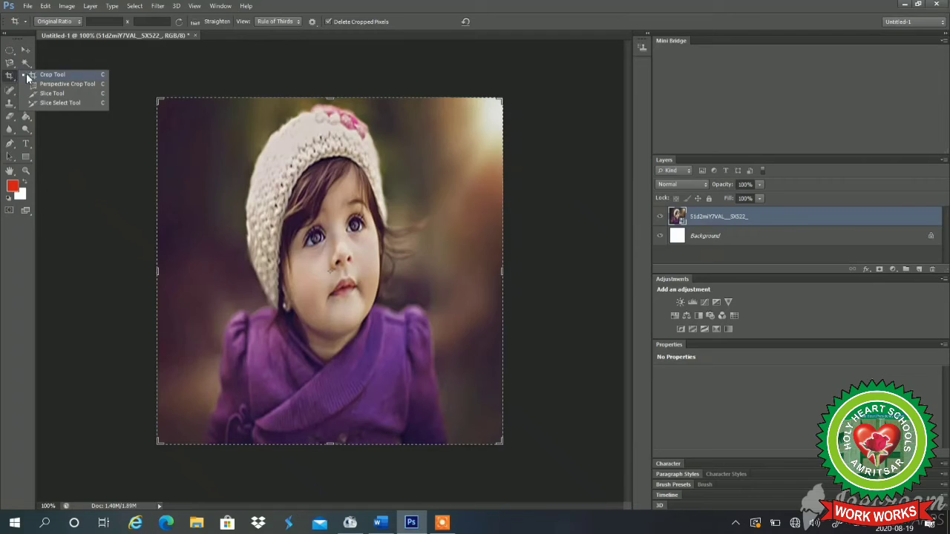
pyautogui.click(60, 96)
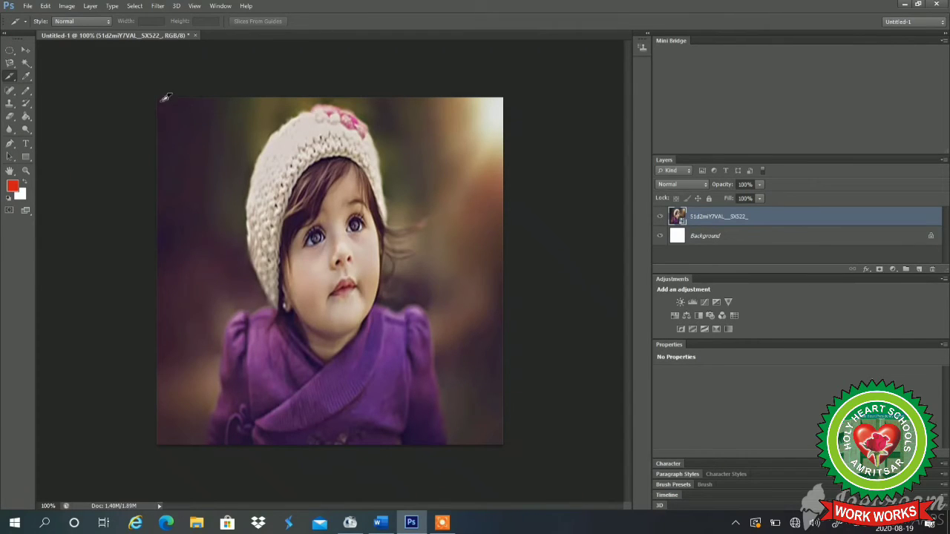
pyautogui.moveTo(162, 96)
pyautogui.mouseDown()
pyautogui.moveTo(259, 167)
pyautogui.moveTo(371, 227)
pyautogui.moveTo(412, 280)
pyautogui.moveTo(428, 352)
pyautogui.mouseUp()
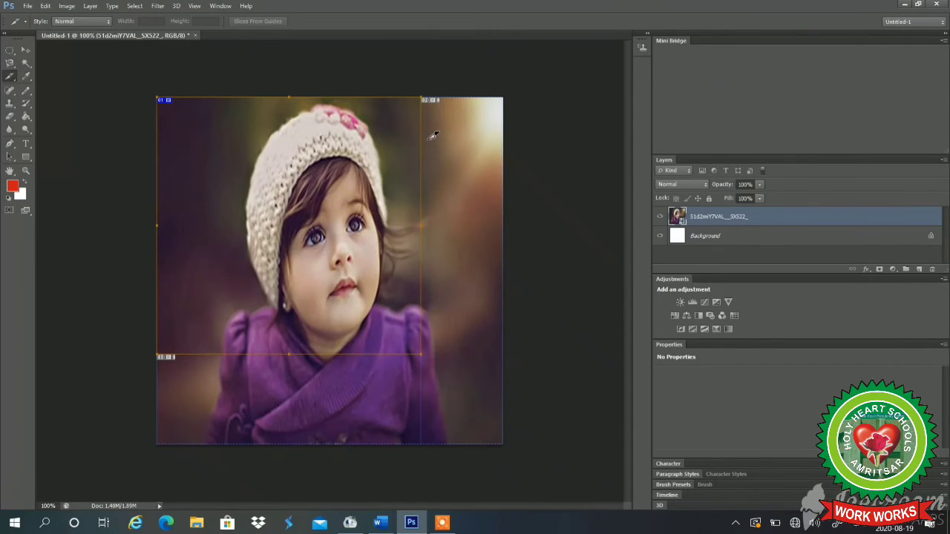
pyautogui.moveTo(428, 97); pyautogui.dragTo(508, 385)
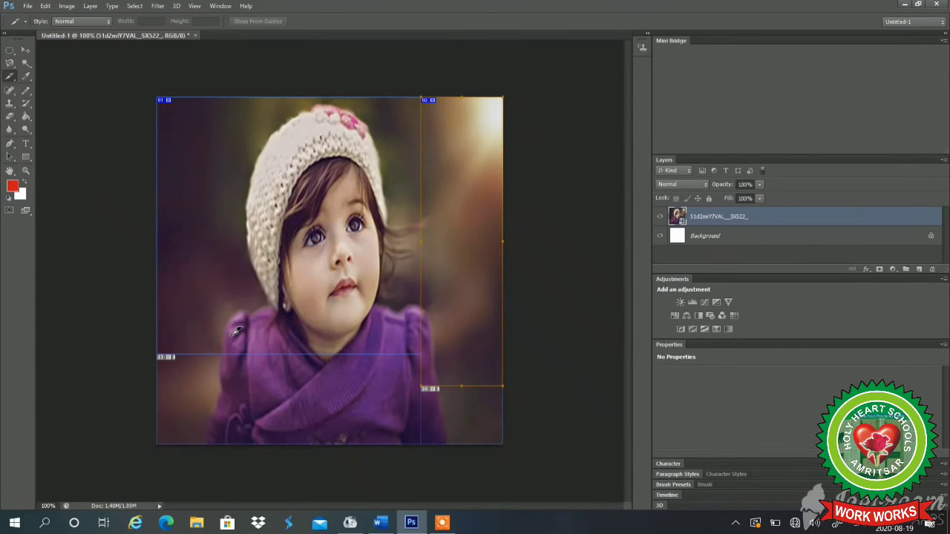
pyautogui.moveTo(160, 355); pyautogui.dragTo(425, 446)
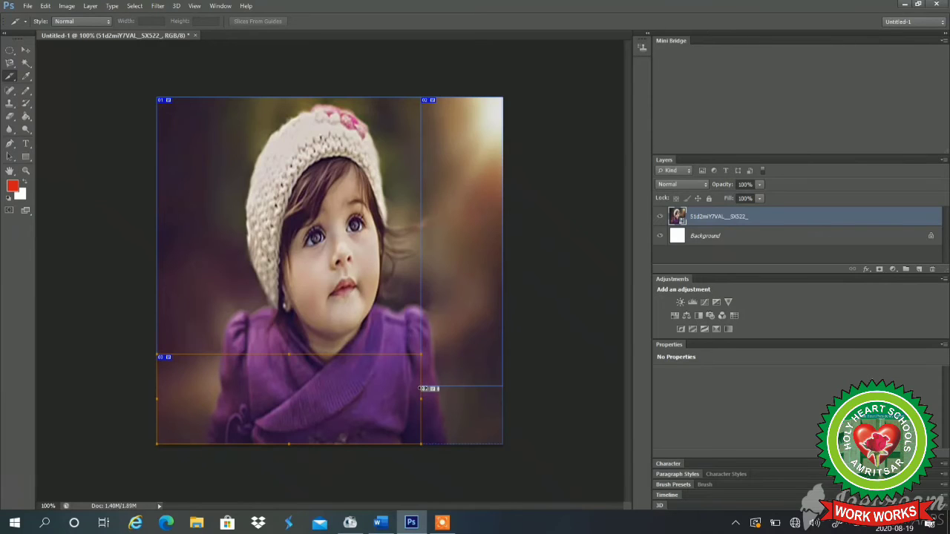
pyautogui.moveTo(423, 387)
pyautogui.mouseDown()
pyautogui.moveTo(445, 412)
pyautogui.moveTo(505, 446)
pyautogui.mouseUp()
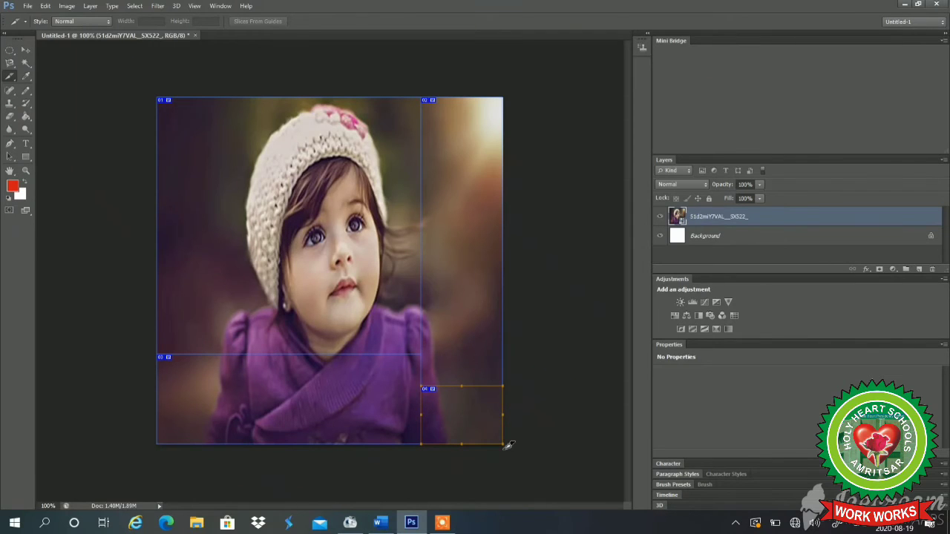
# Step: Start saving the sliced image with Save for Web and choose the Desktop as the destination
pyautogui.click(27, 7)
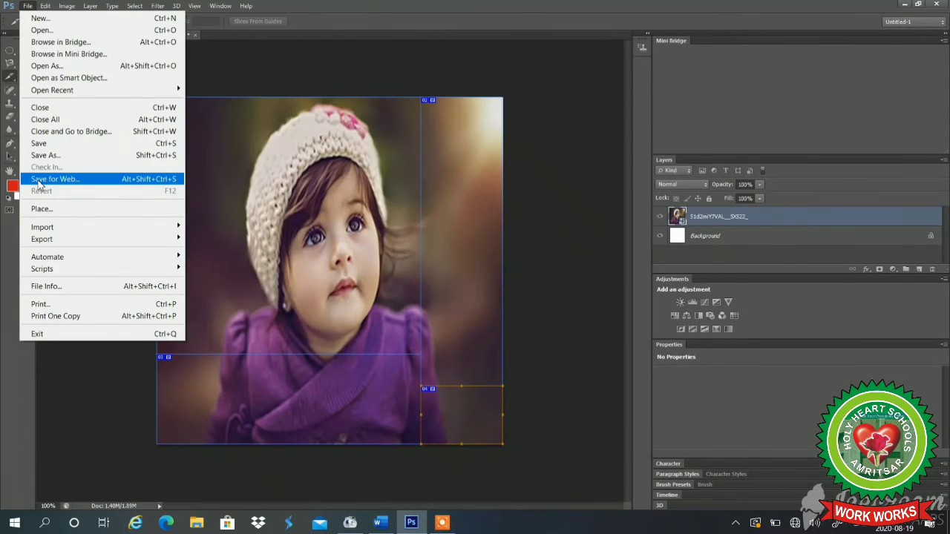
pyautogui.click(39, 180)
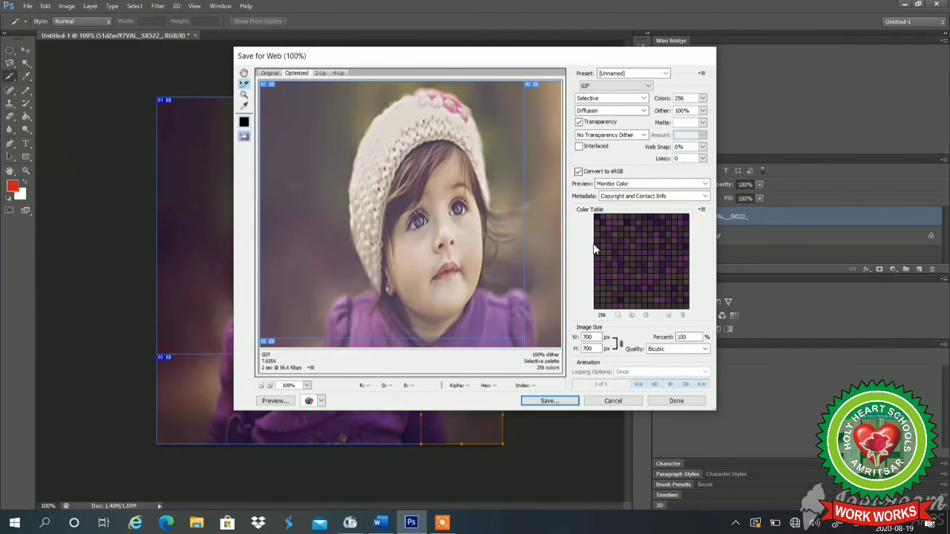
pyautogui.click(548, 402)
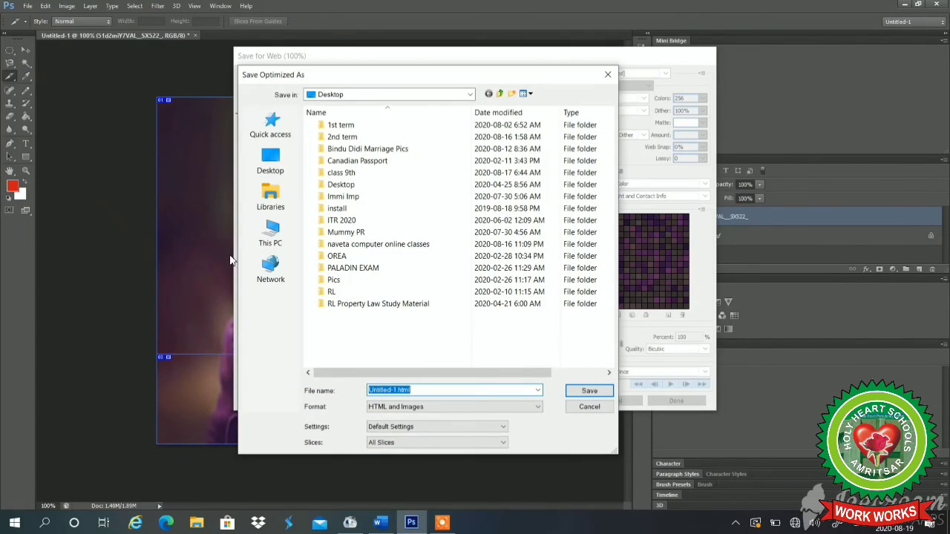
pyautogui.click(279, 157)
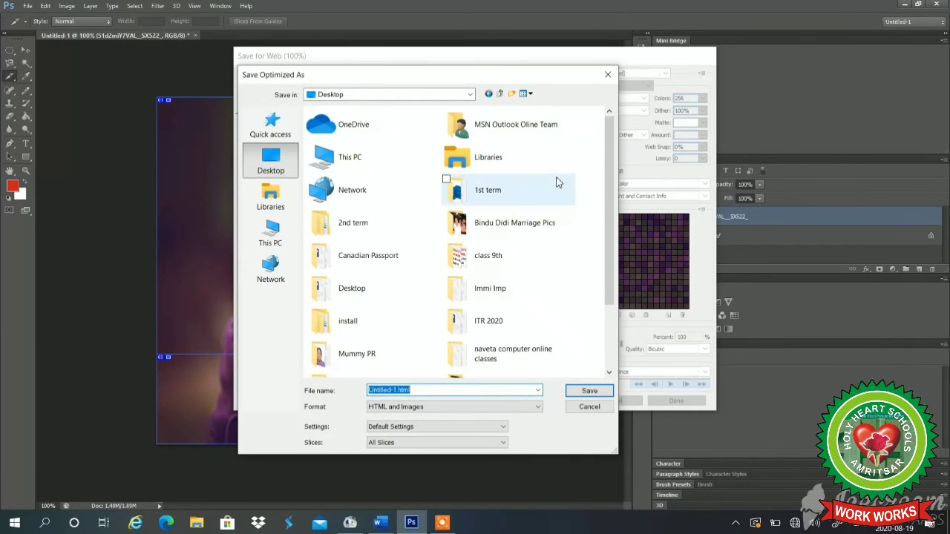
# Step: Name the exported web file girl.html
pyautogui.click(397, 389)
pyautogui.press('BackSpace')
pyautogui.press('BackSpace')
pyautogui.press('BackSpace')
pyautogui.press('BackSpace')
pyautogui.press('BackSpace')
pyautogui.press('BackSpace')
pyautogui.press('BackSpace')
pyautogui.press('BackSpace')
pyautogui.press('BackSpace')
pyautogui.press('BackSpace')
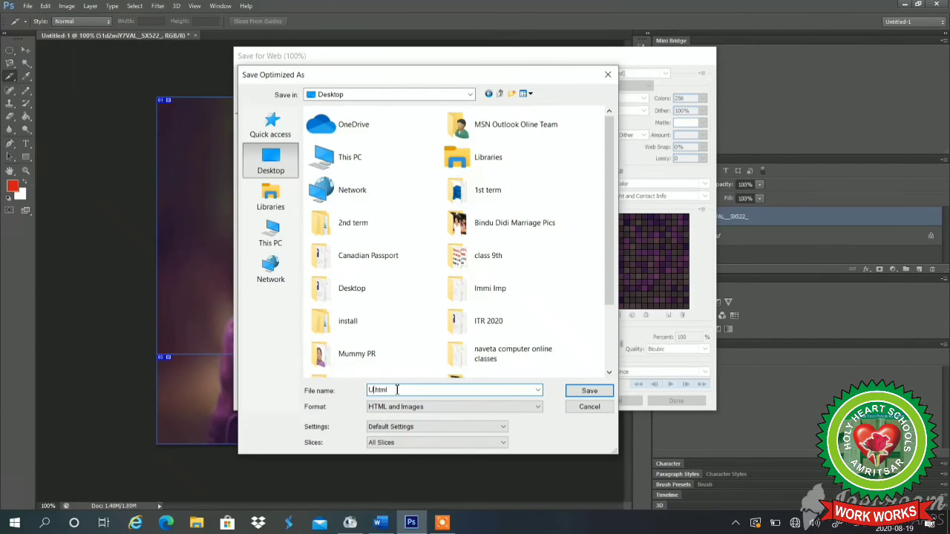
pyautogui.write('girl')
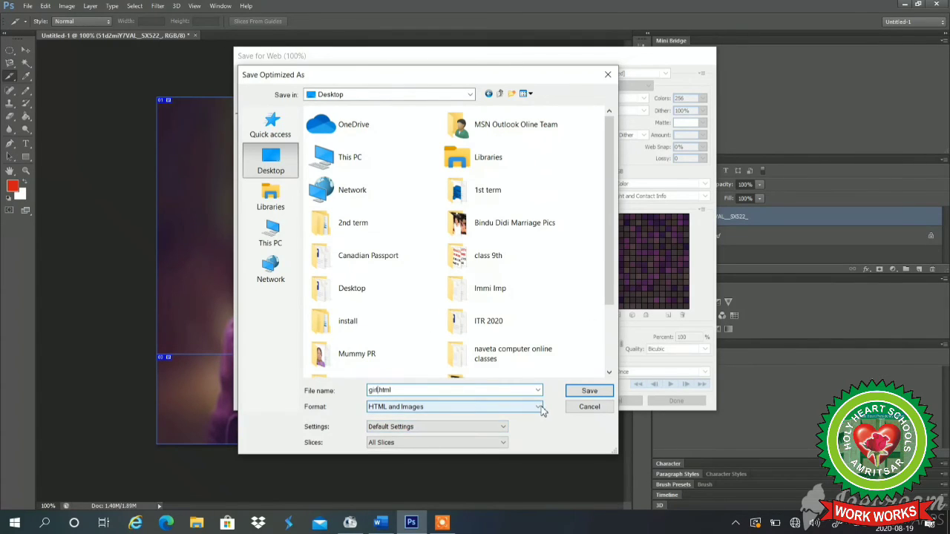
# Step: Set the export format to HTML and Images and save all slices
pyautogui.click(539, 408)
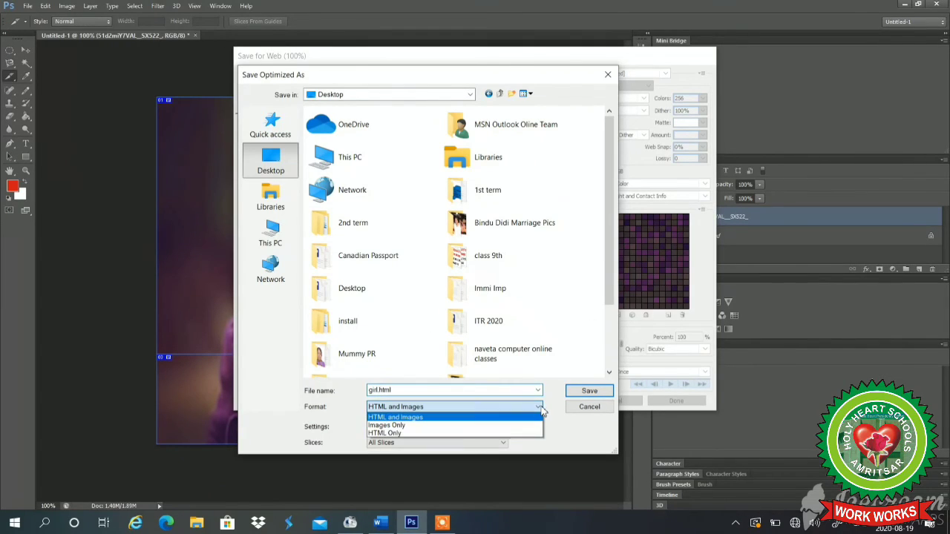
pyautogui.click(413, 418)
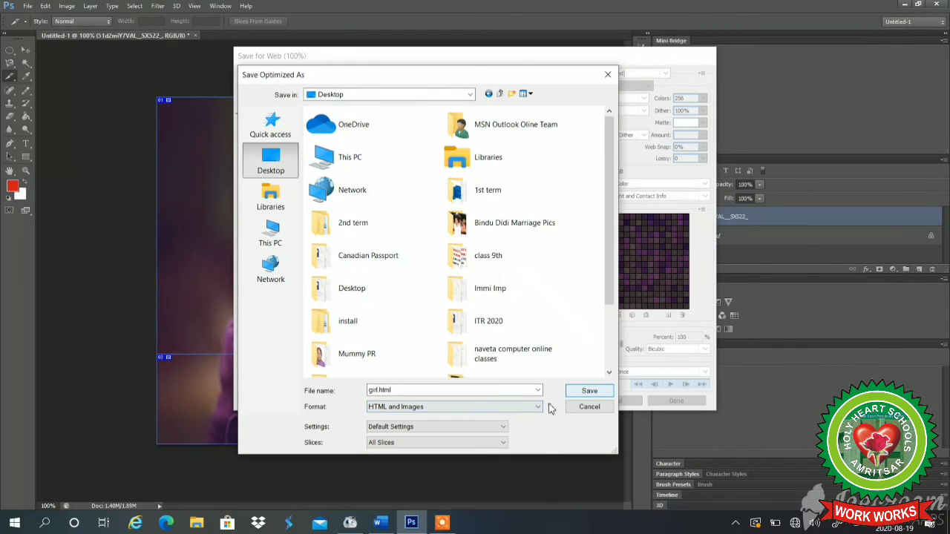
pyautogui.click(587, 392)
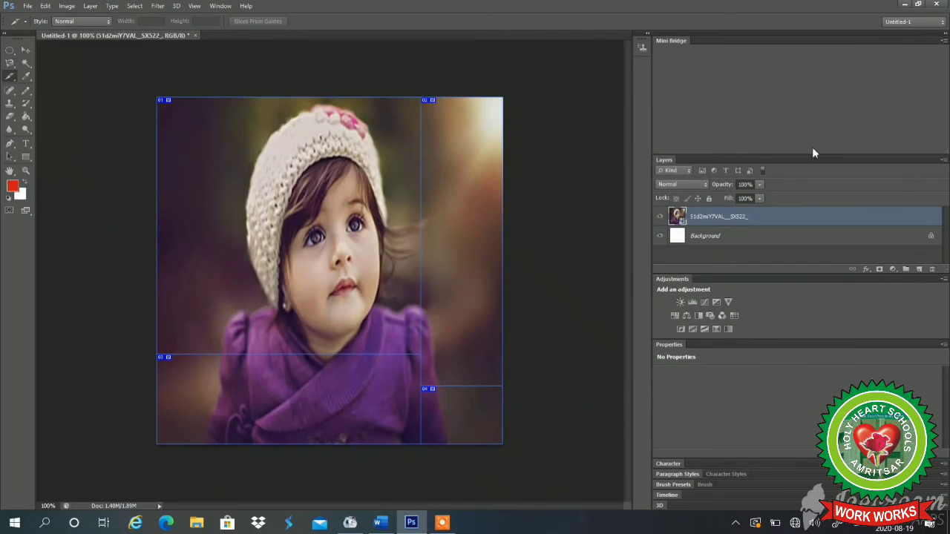
# Step: Minimize Photoshop and Word to reach the desktop, and move the images folder to the empty area below girl.html
pyautogui.click(905, 6)
pyautogui.click(906, 7)
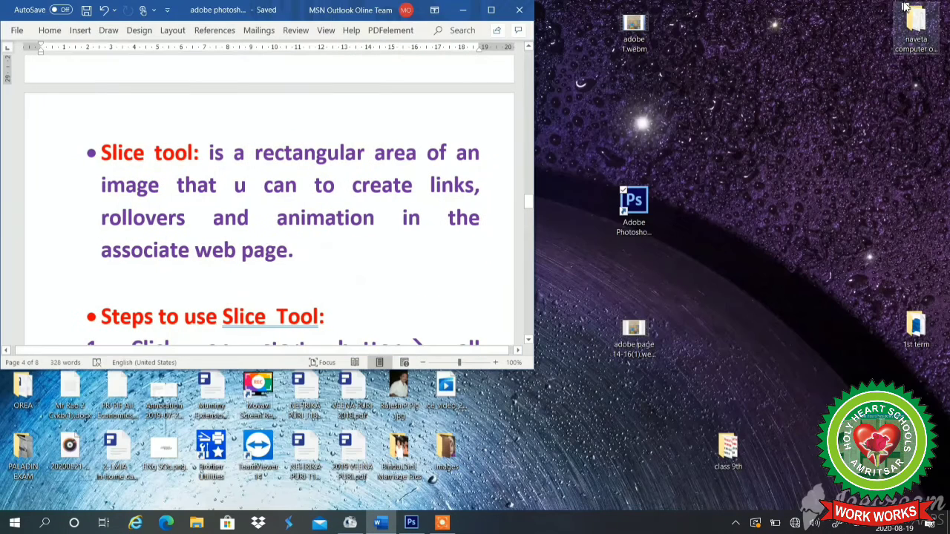
pyautogui.click(462, 11)
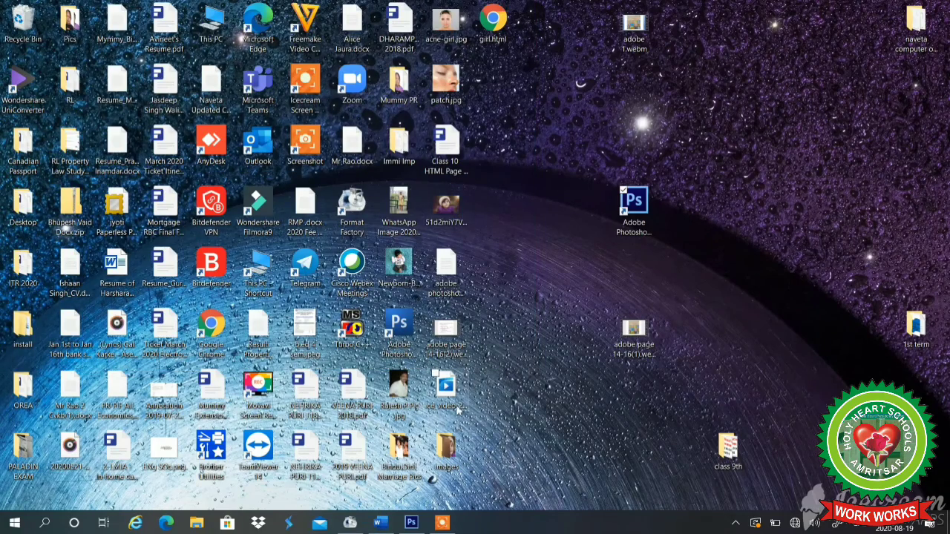
pyautogui.moveTo(448, 451); pyautogui.dragTo(560, 131)
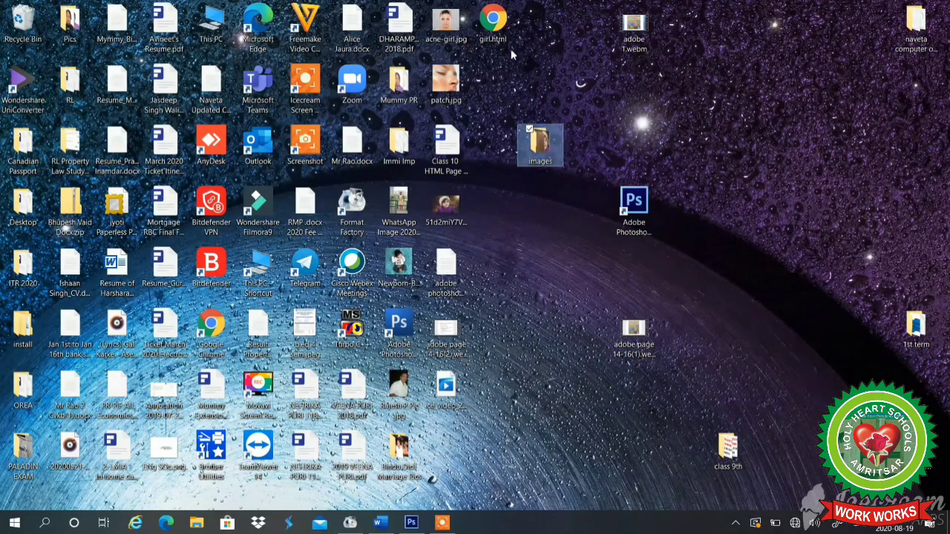
# Step: Move girl.html beside the images folder on the desktop and open it in Chrome to inspect the sliced picture
pyautogui.moveTo(493, 23); pyautogui.dragTo(596, 146)
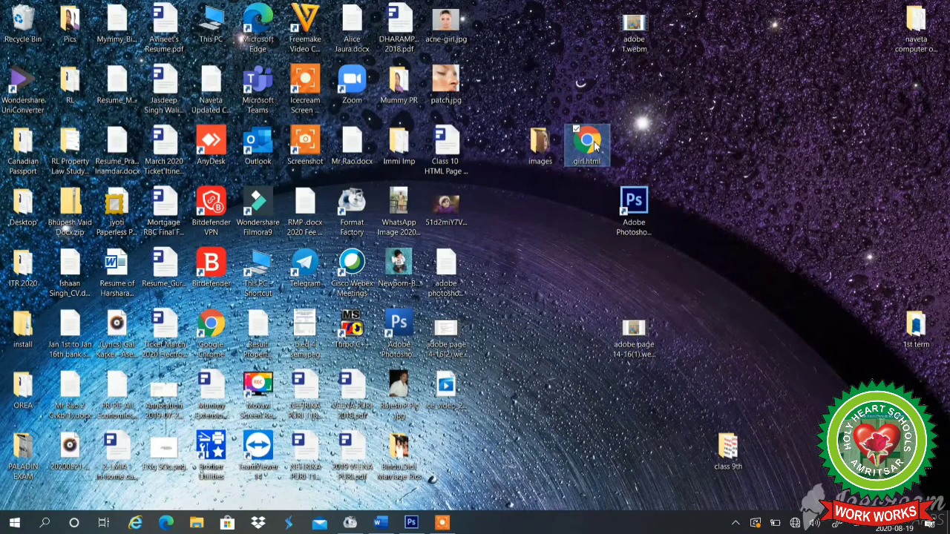
pyautogui.doubleClick(590, 143)
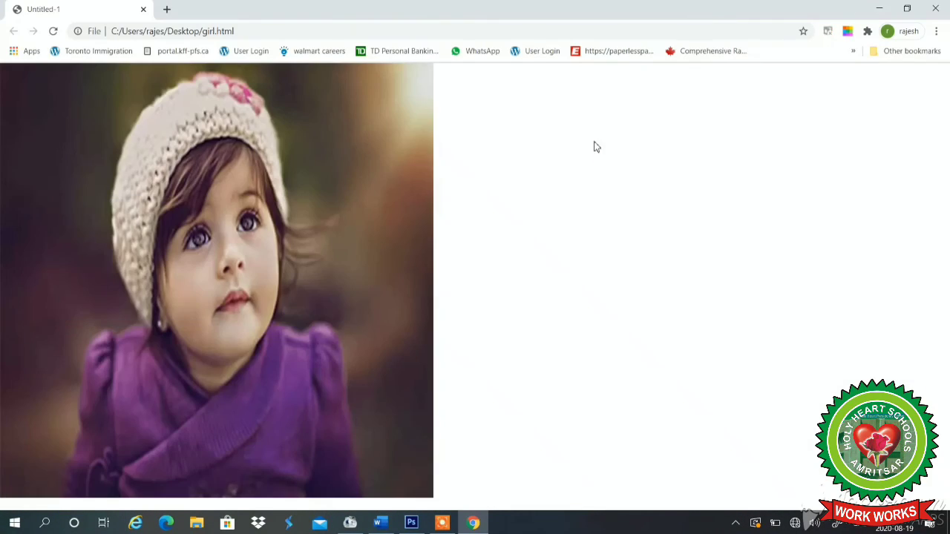
pyautogui.moveTo(110, 154)
pyautogui.mouseDown()
pyautogui.moveTo(243, 249)
pyautogui.moveTo(232, 256)
pyautogui.moveTo(104, 201)
pyautogui.moveTo(131, 142)
pyautogui.moveTo(180, 174)
pyautogui.moveTo(76, 202)
pyautogui.moveTo(117, 157)
pyautogui.moveTo(91, 173)
pyautogui.moveTo(112, 166)
pyautogui.moveTo(273, 259)
pyautogui.moveTo(222, 262)
pyautogui.moveTo(148, 187)
pyautogui.moveTo(97, 159)
pyautogui.mouseUp()
pyautogui.moveTo(328, 124); pyautogui.dragTo(366, 148)
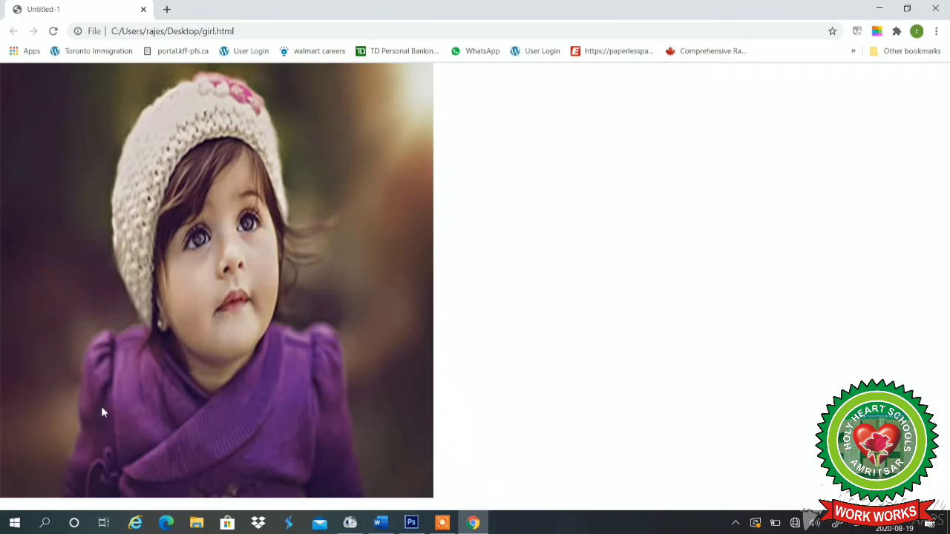
pyautogui.moveTo(82, 430)
pyautogui.mouseDown()
pyautogui.moveTo(127, 437)
pyautogui.moveTo(164, 427)
pyautogui.moveTo(107, 409)
pyautogui.moveTo(46, 367)
pyautogui.moveTo(94, 304)
pyautogui.moveTo(210, 194)
pyautogui.moveTo(167, 260)
pyautogui.moveTo(93, 424)
pyautogui.mouseUp()
pyautogui.moveTo(352, 412); pyautogui.dragTo(346, 310)
pyautogui.moveTo(380, 436); pyautogui.dragTo(384, 440)
pyautogui.click(881, 12)
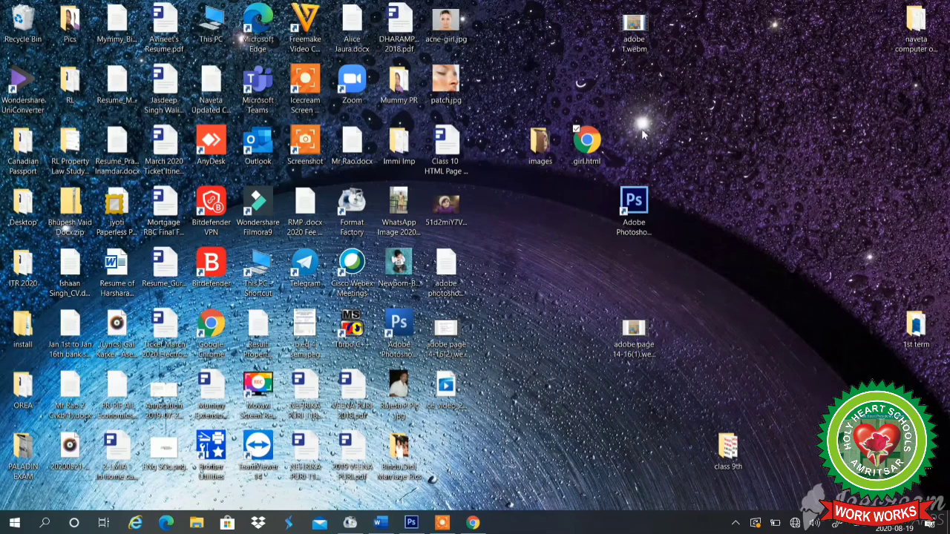
# Step: Open the images folder and view the exported slices girl_01.gif through girl_04.gif one after another in Photos
pyautogui.doubleClick(544, 147)
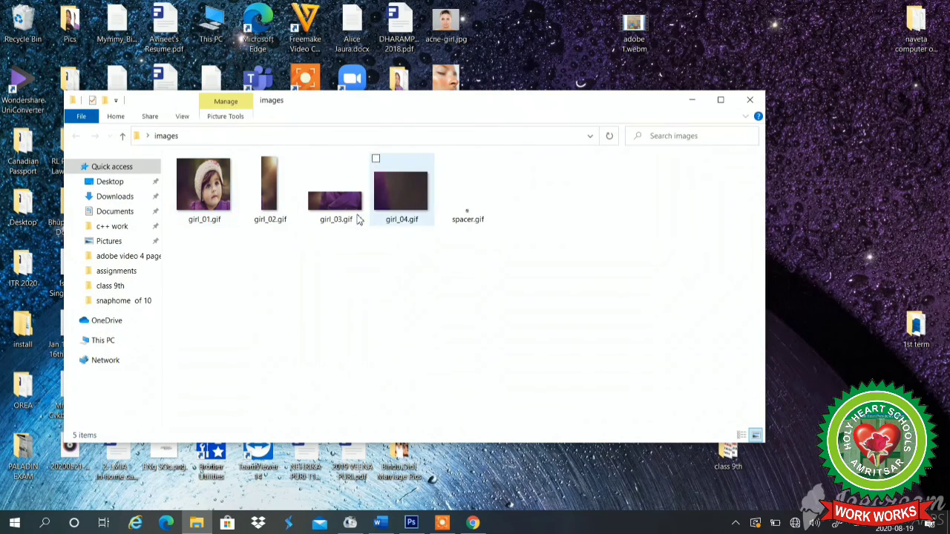
pyautogui.moveTo(225, 221)
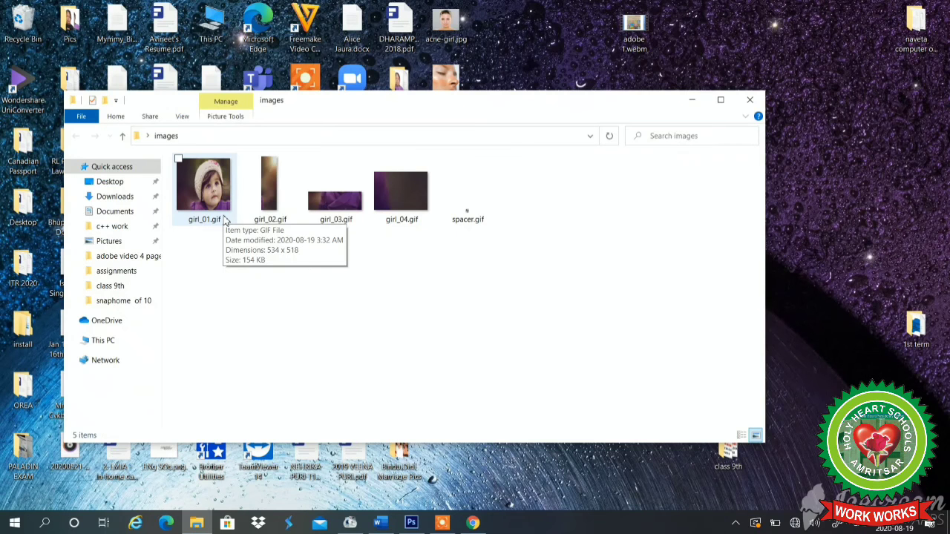
pyautogui.doubleClick(216, 197)
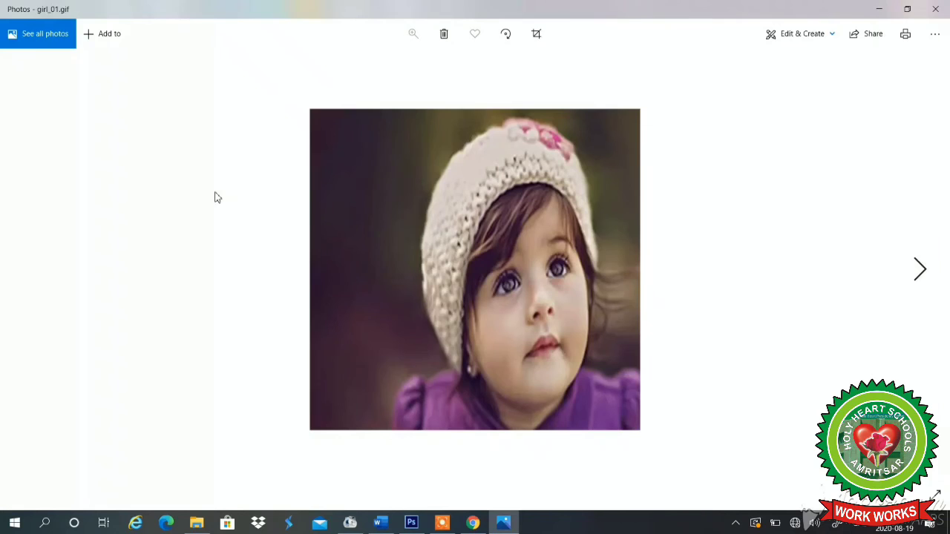
pyautogui.click(919, 271)
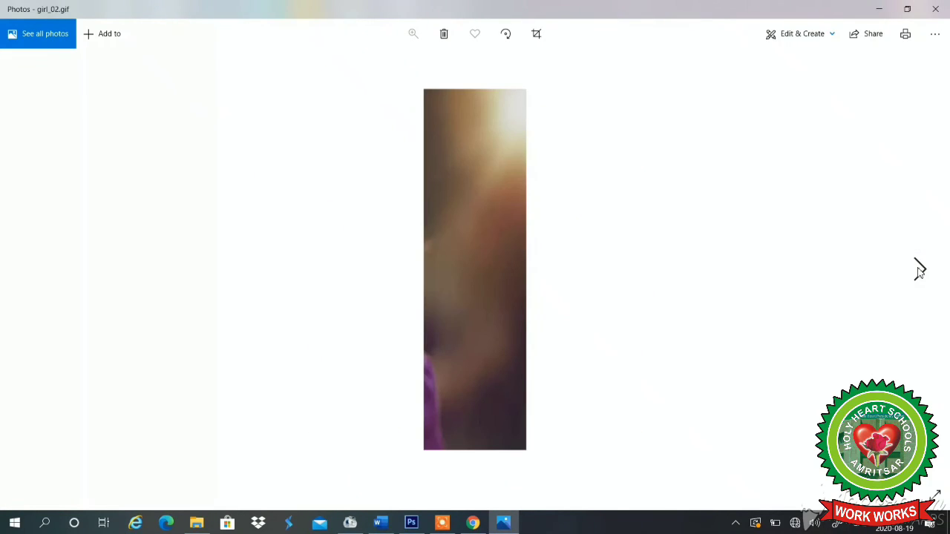
pyautogui.click(919, 270)
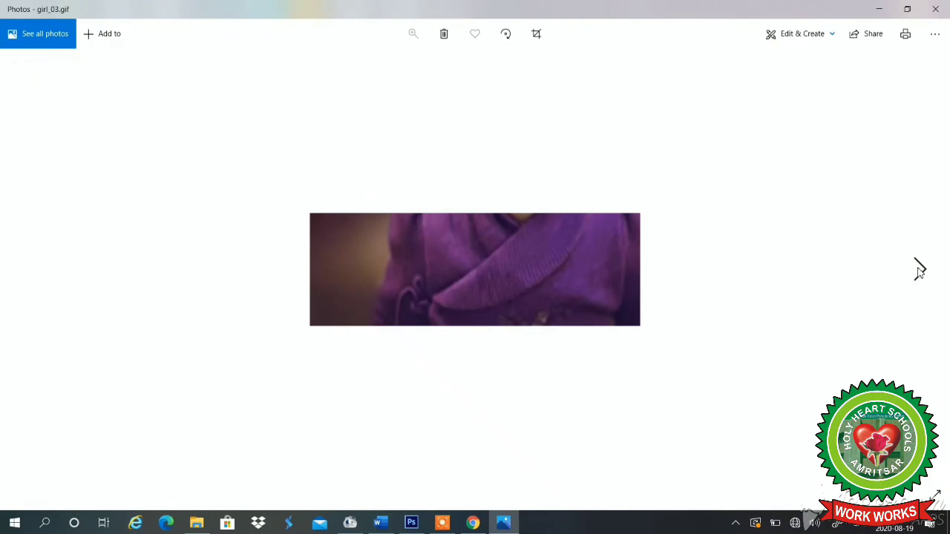
pyautogui.click(919, 270)
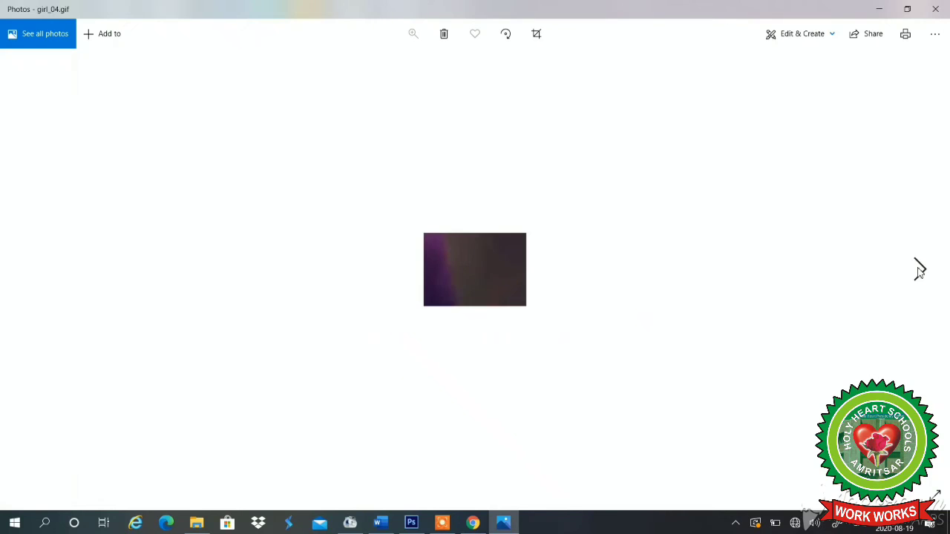
pyautogui.click(879, 12)
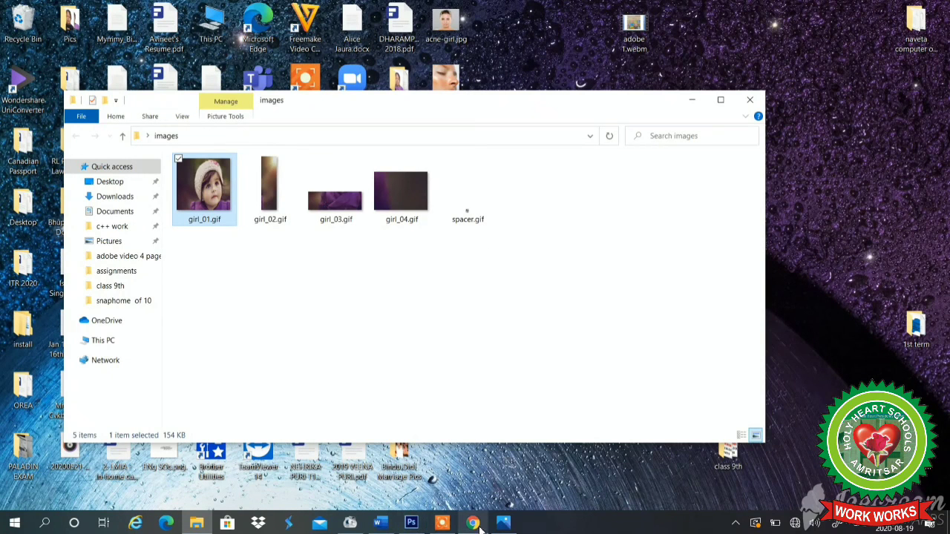
# Step: Switch to the Word notes, maximize the window and review the written steps for using the Slice Tool
pyautogui.click(379, 525)
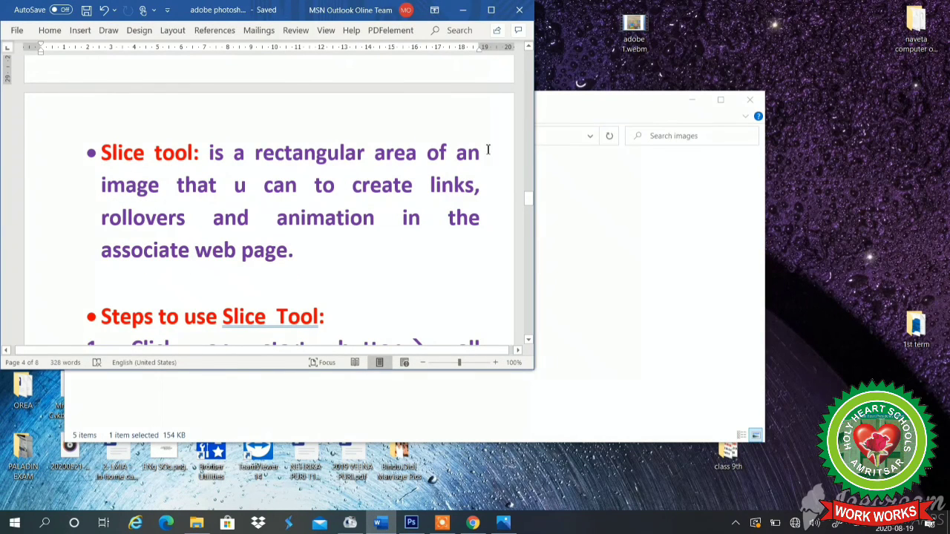
pyautogui.click(492, 9)
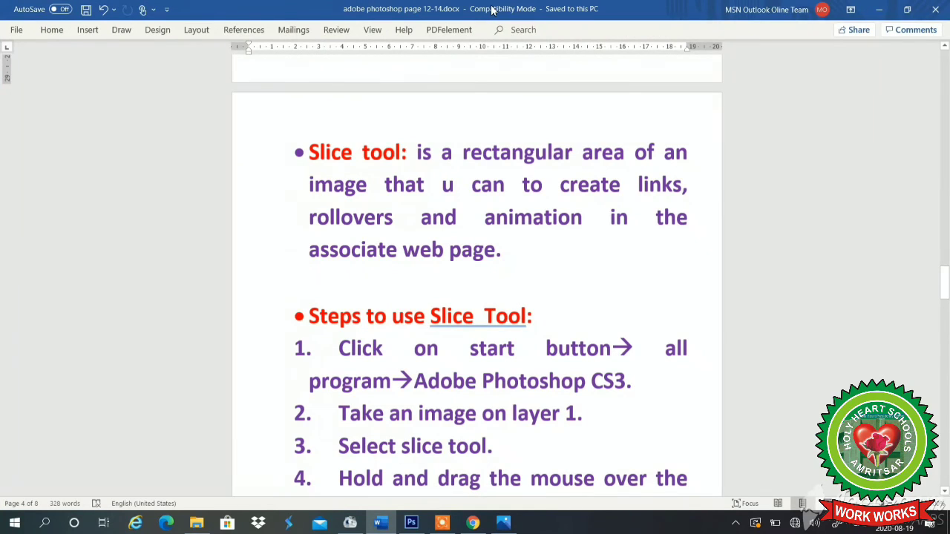
pyautogui.scroll(-5, 475, 297)
pyautogui.scroll(-2, 475, 297)
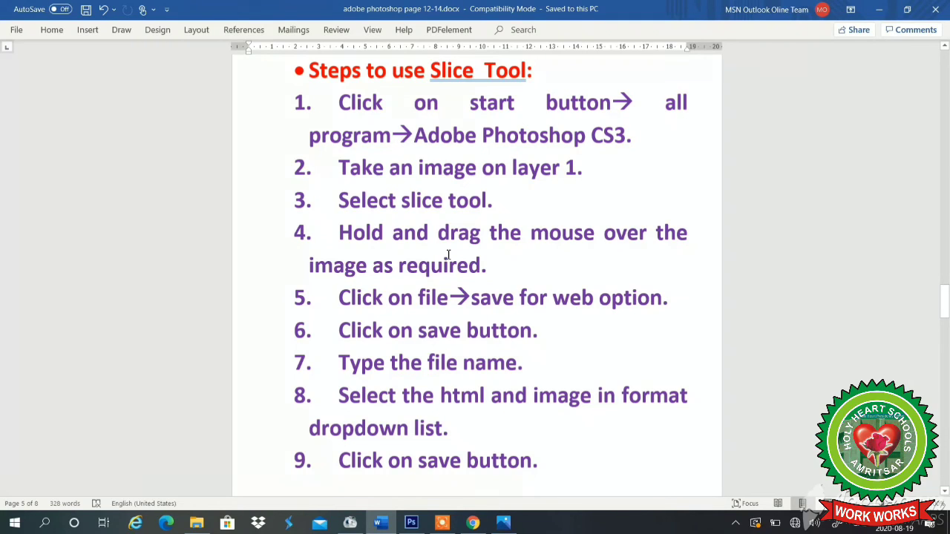
pyautogui.click(444, 526)
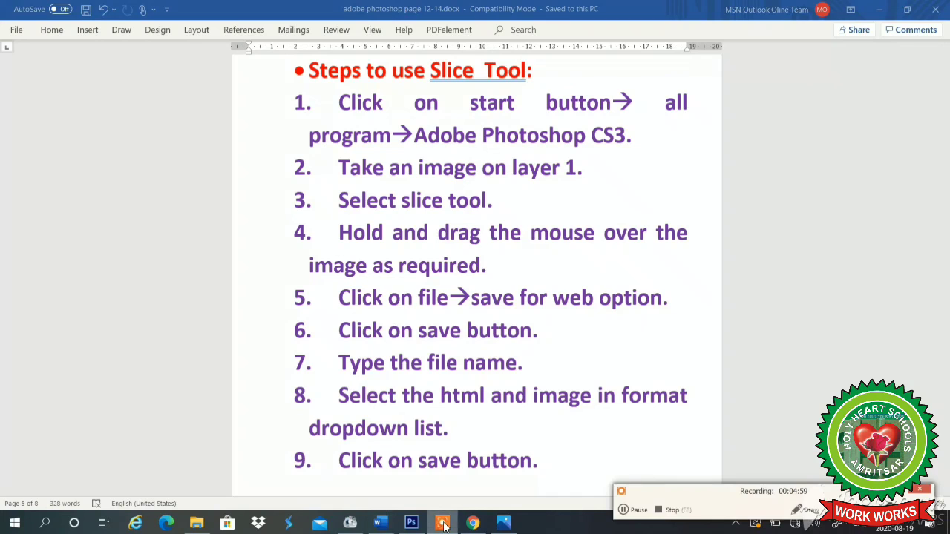